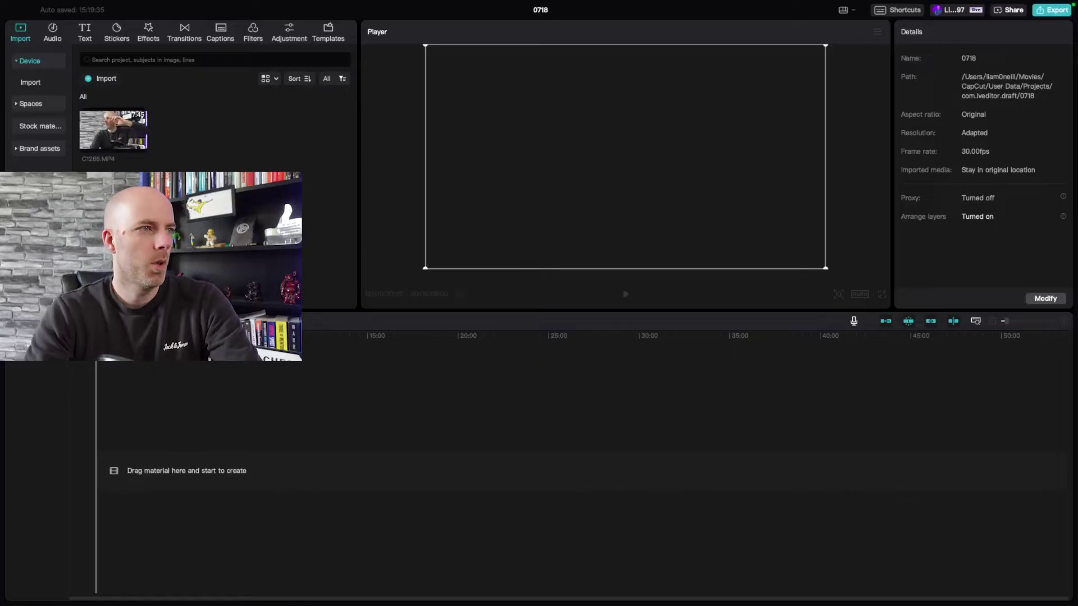
- Place the imported video on the timeline and split it at several playhead positions
drag(156, 389, 111, 472)
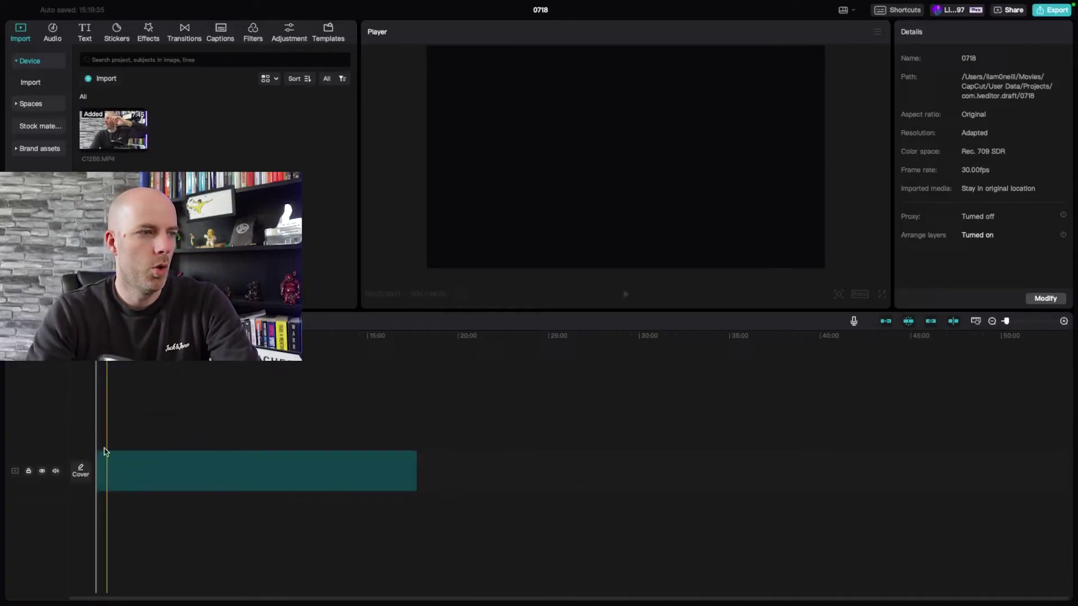
click(132, 396)
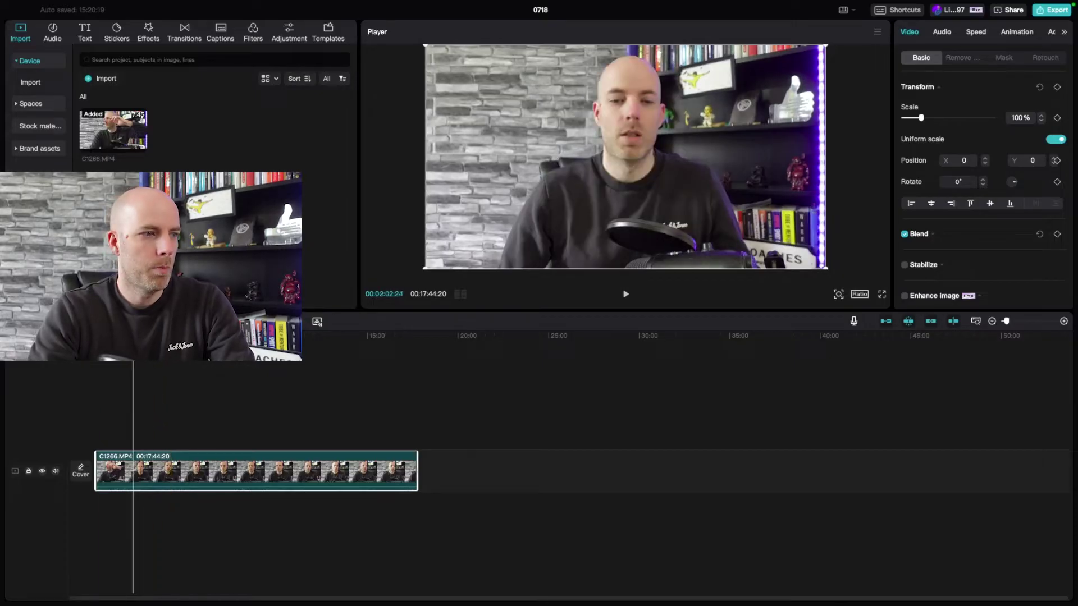
click(190, 396)
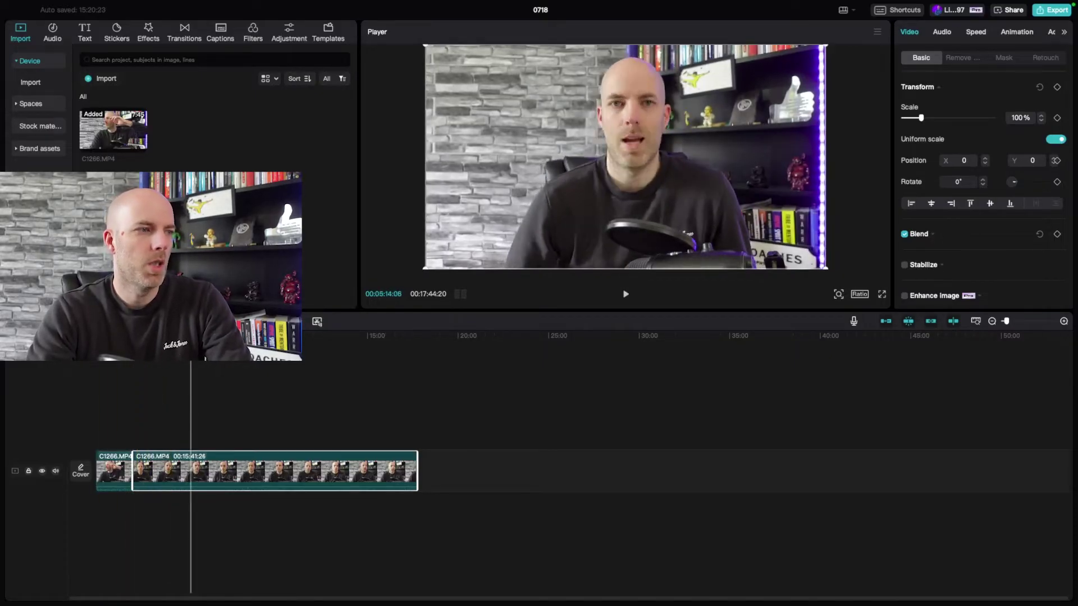
key(ctrl+b)
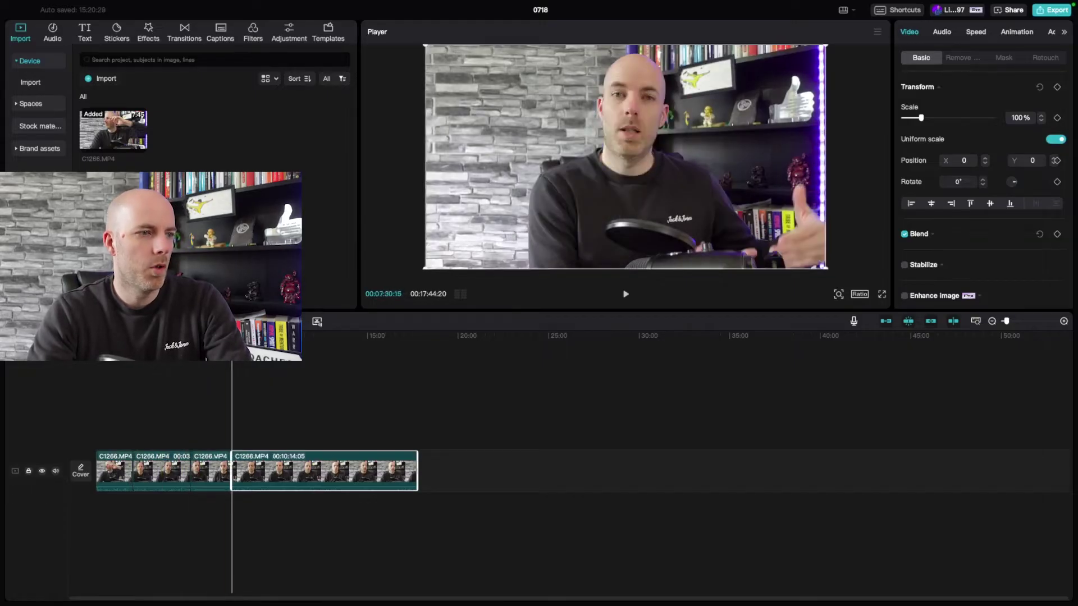
drag(231, 336, 337, 335)
key(ctrl+b)
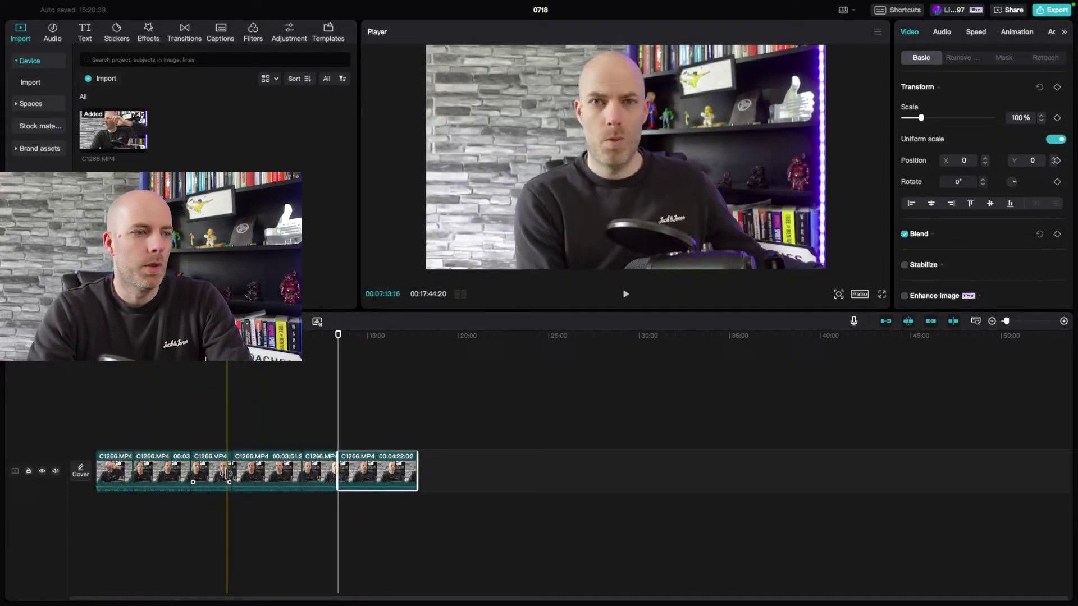
- Select the second split piece and set it as the range with Range > Select by clip
click(414, 511)
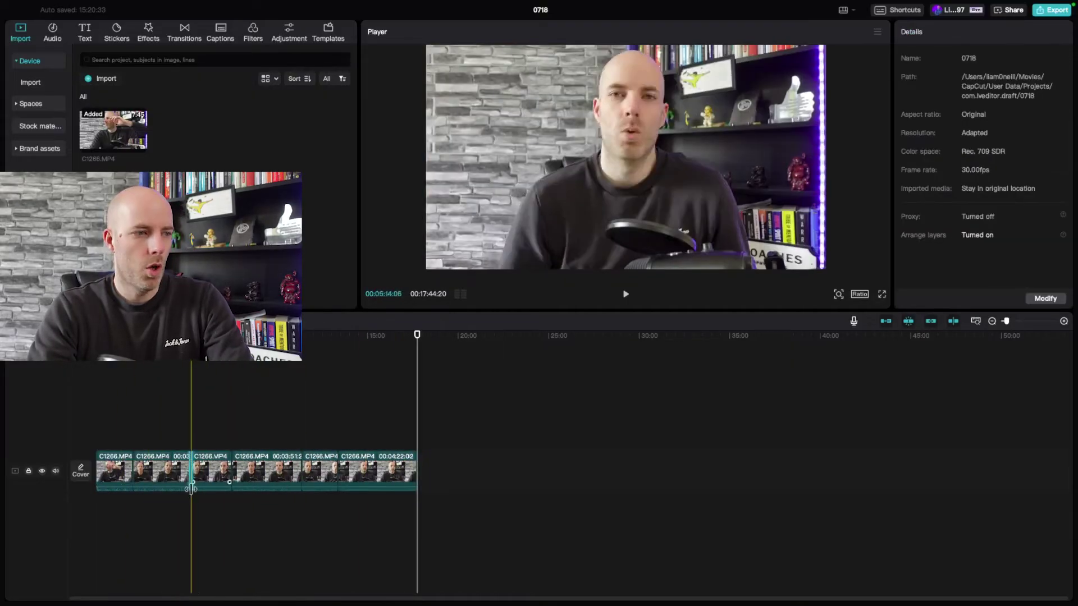
click(159, 477)
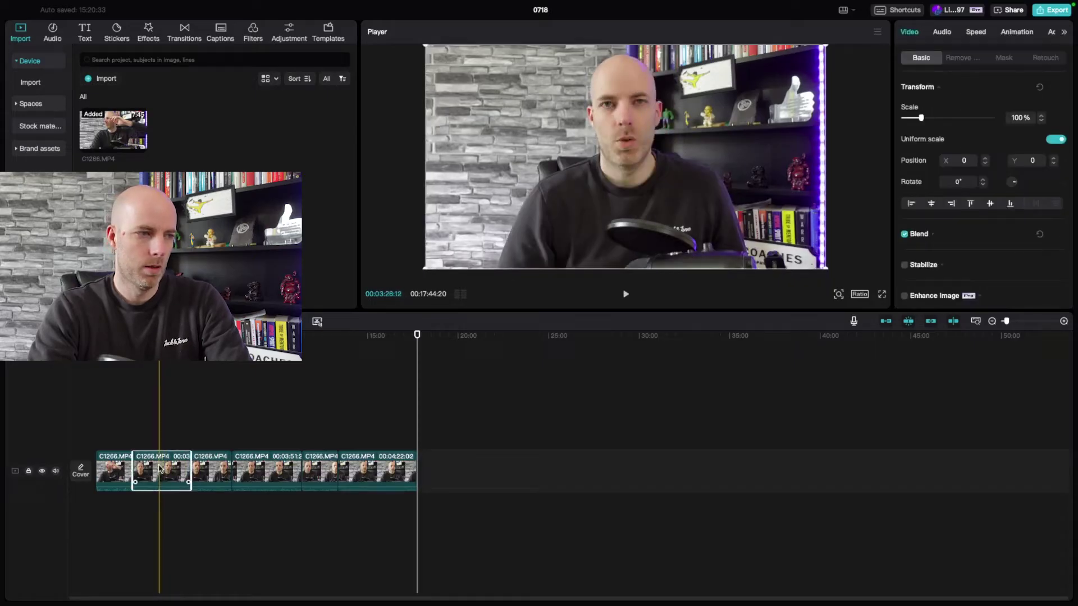
right_click(169, 470)
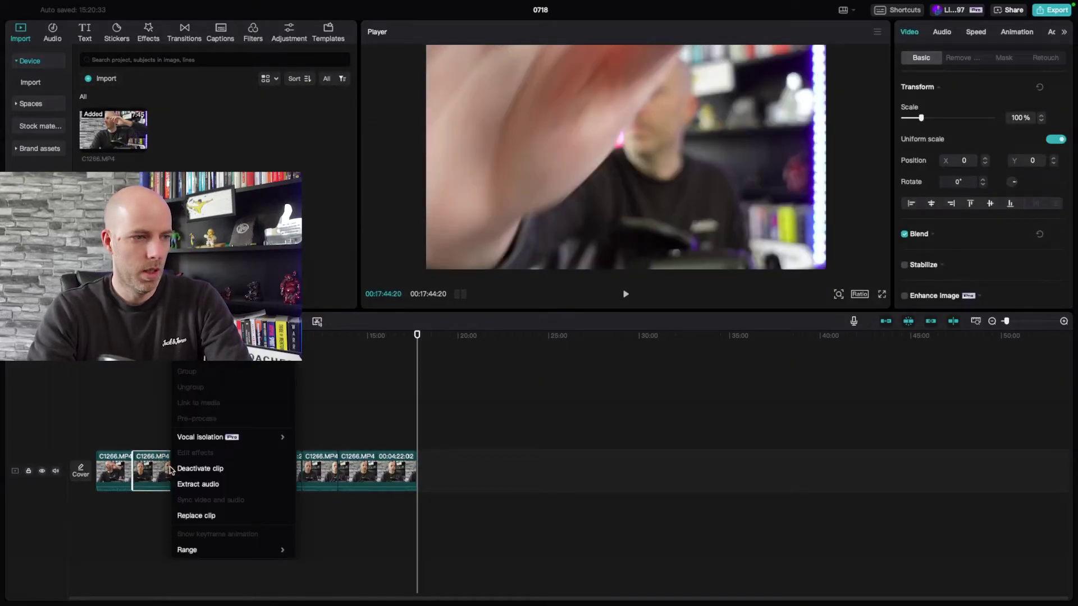
mouse_move(202, 549)
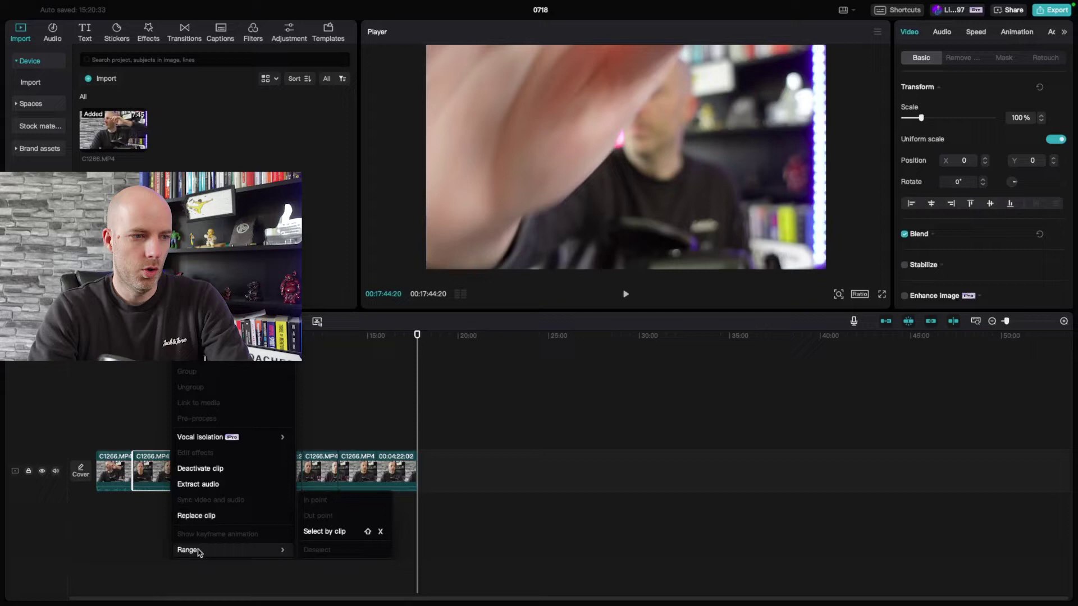
click(323, 532)
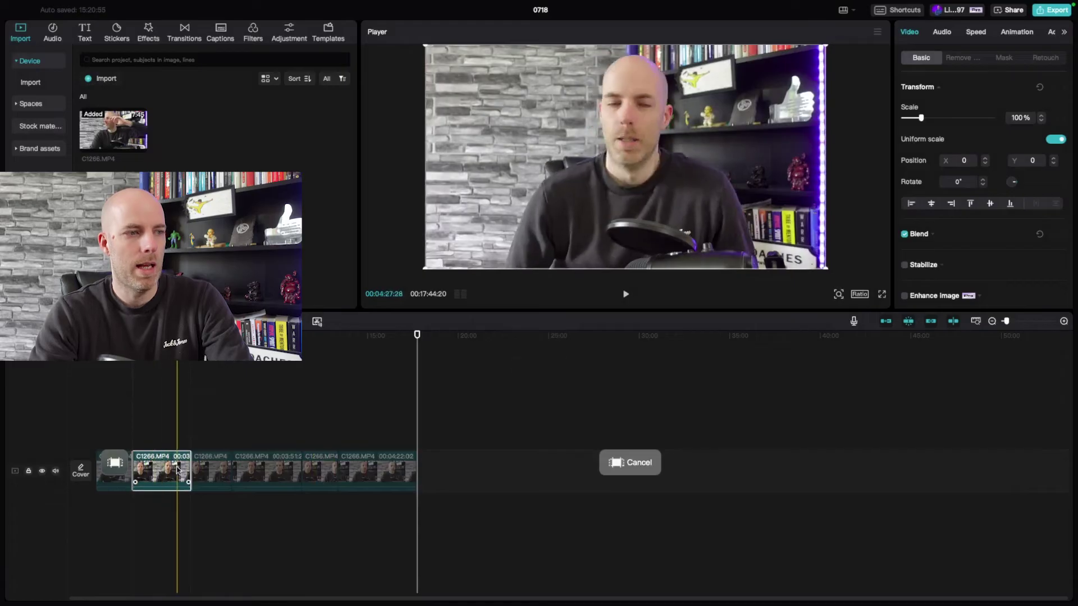
- Export the selected 3m 12s range as a 1080p HEVC mp4 named '1'
click(1050, 10)
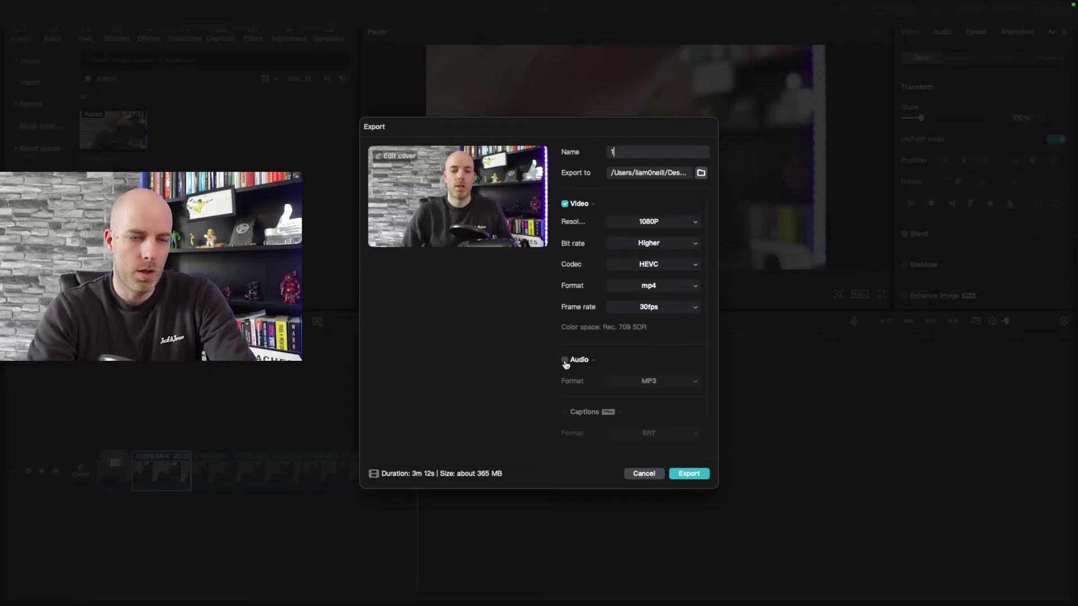
click(689, 474)
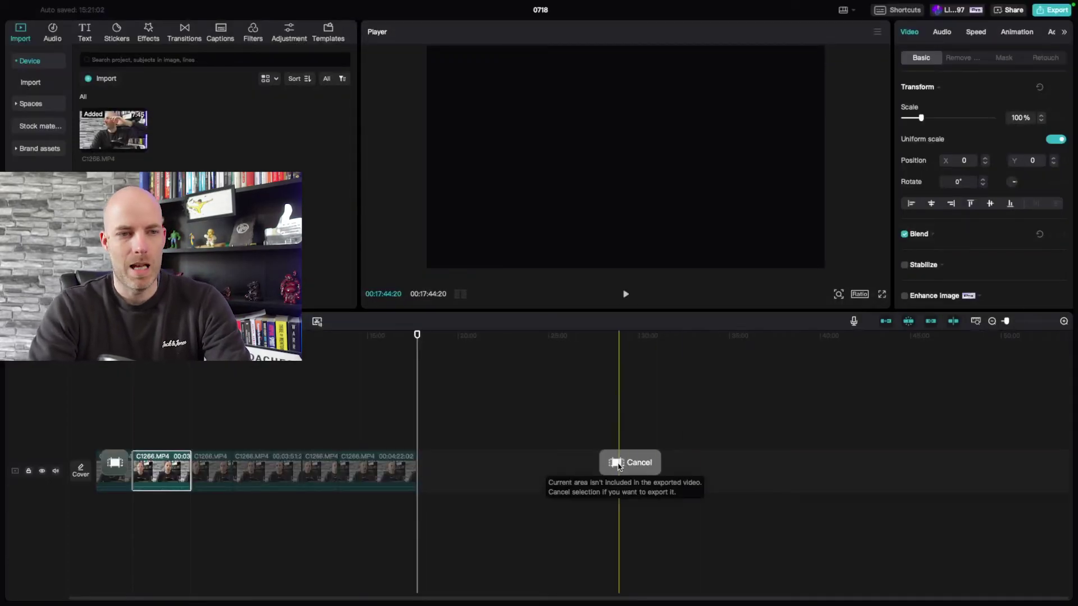
- Cancel the second-piece range and set the fourth piece as the range by clip
click(618, 463)
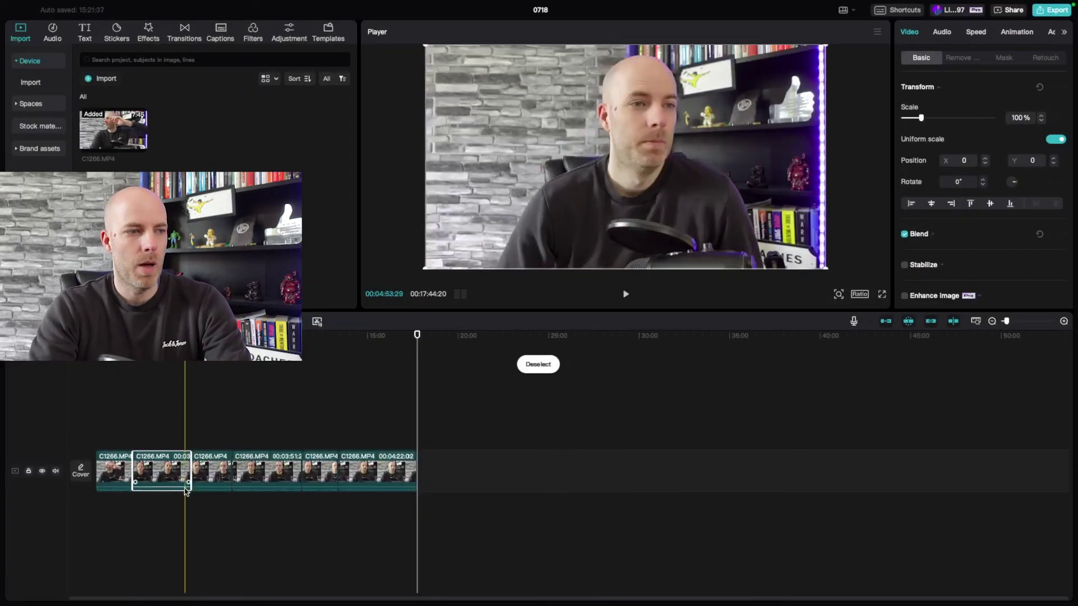
right_click(265, 472)
mouse_move(281, 549)
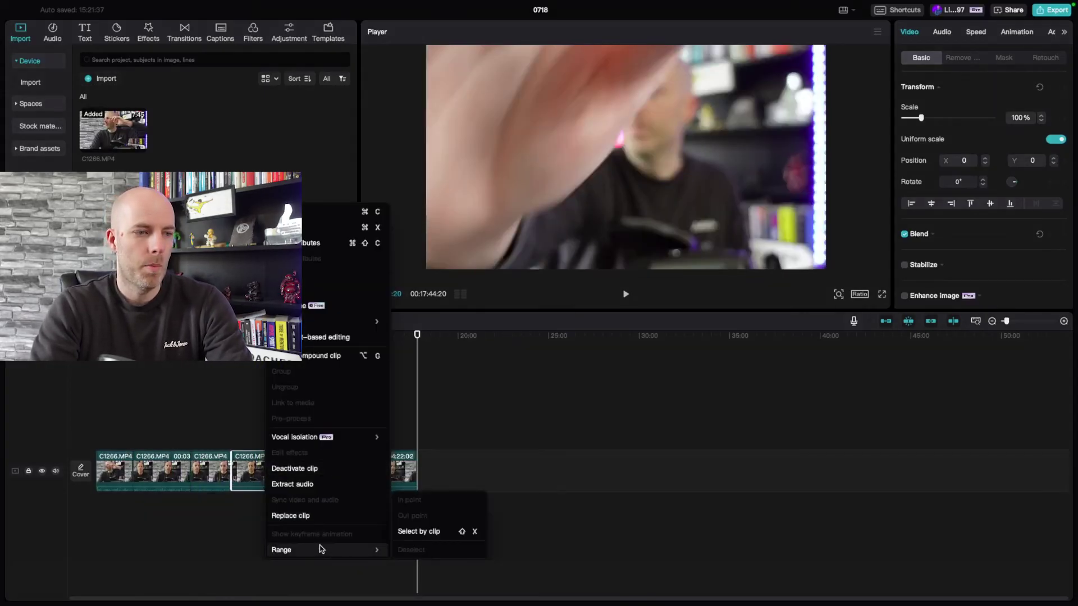
click(419, 531)
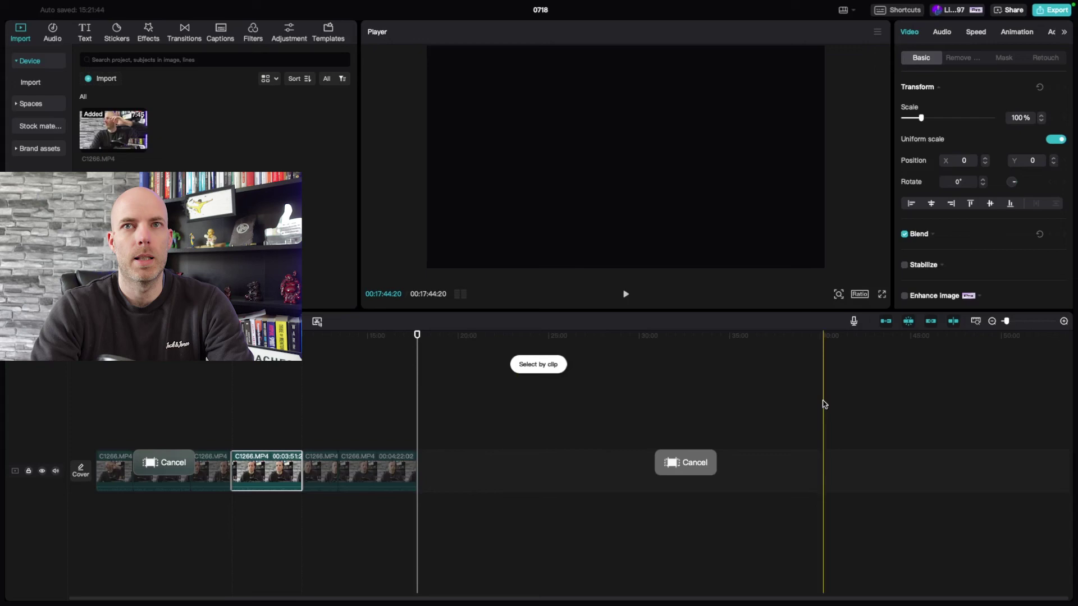
- Show export settings for the 3m 52s fourth-piece range: '0718', 1080p HEVC mp4
click(1047, 8)
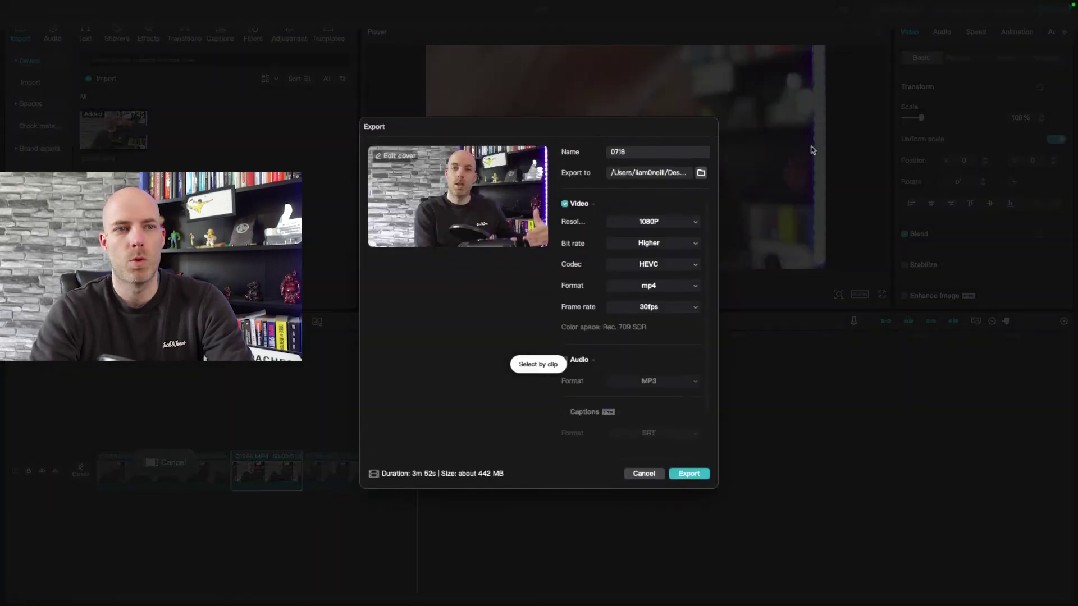